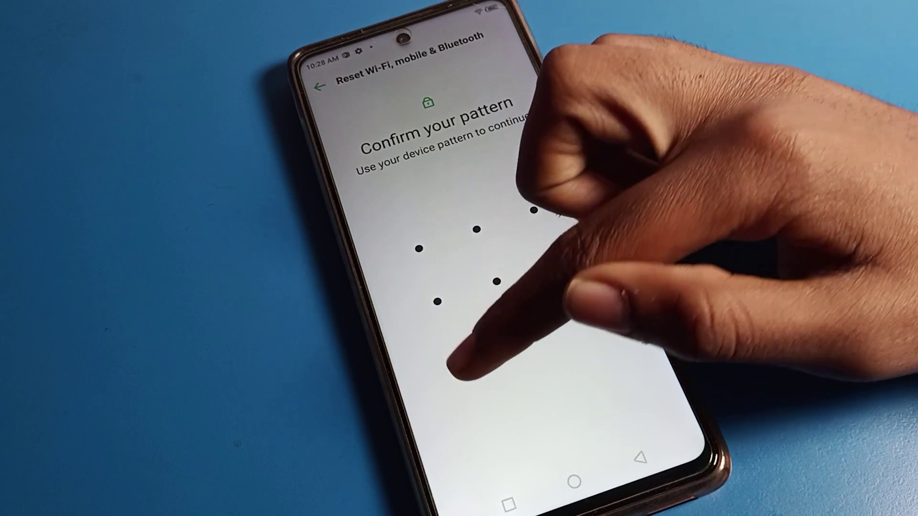
Step: Confirm the network reset with the unlock pattern, then return to the settings list
{"action": "left_click_drag", "start_coordinate": [418, 249], "coordinate": [534, 211]}
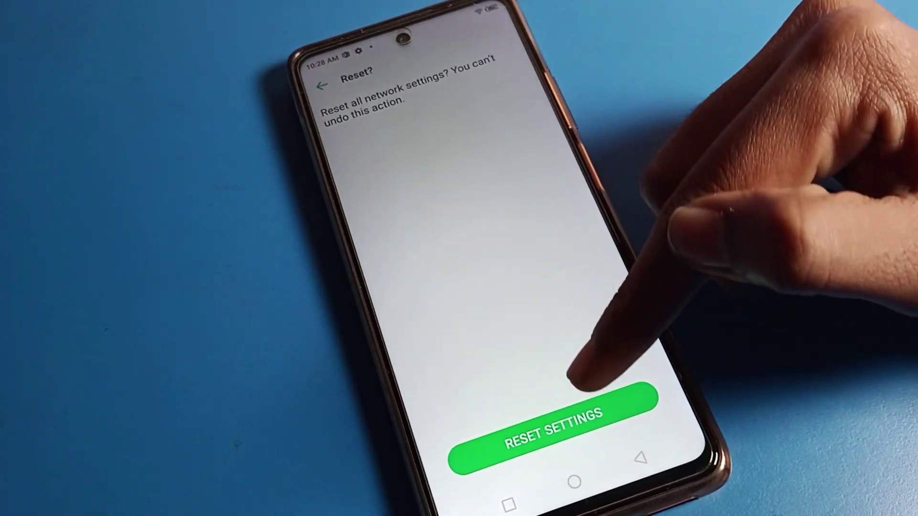
{"action": "left_click", "coordinate": [553, 430]}
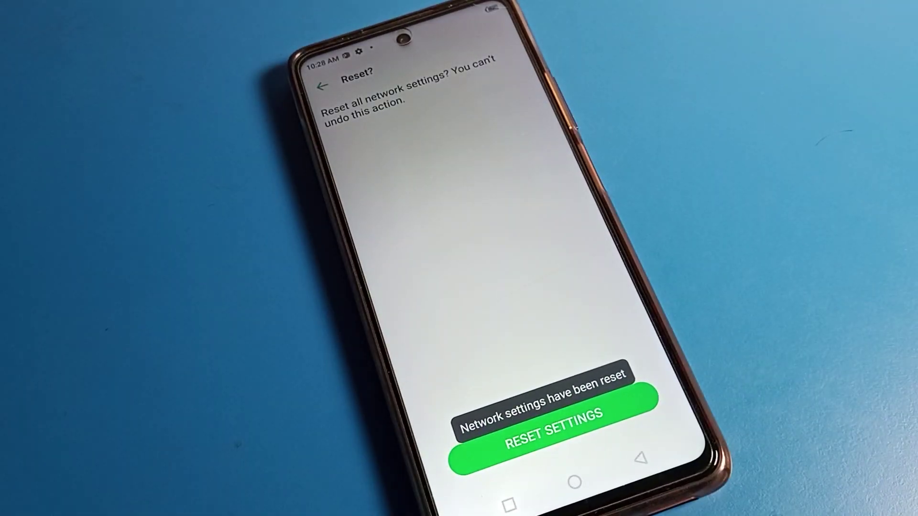
{"action": "left_click", "coordinate": [641, 458]}
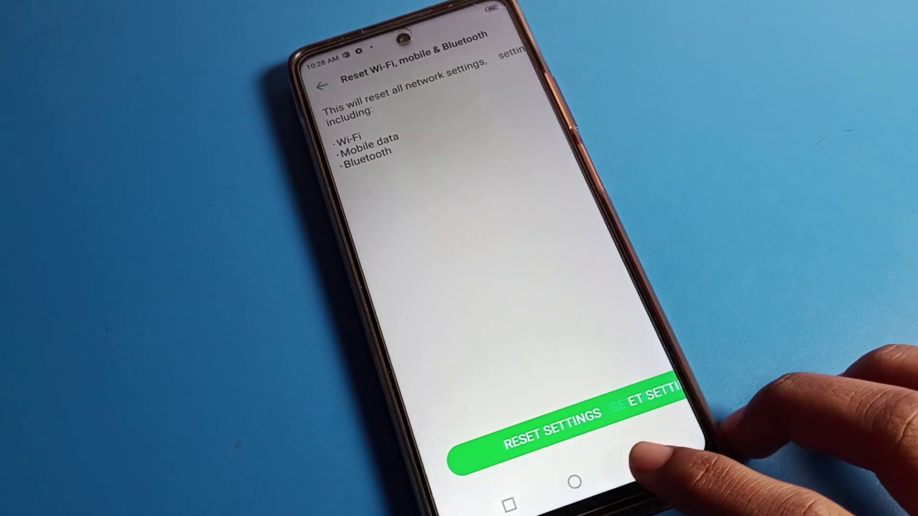
{"action": "left_click", "coordinate": [641, 458]}
Step: Switch Bluetooth on under More connections so nearby device jmd appears
{"action": "left_click", "coordinate": [641, 458]}
{"action": "scroll", "coordinate": [632, 358], "scroll_direction": "up", "scroll_amount": 5}
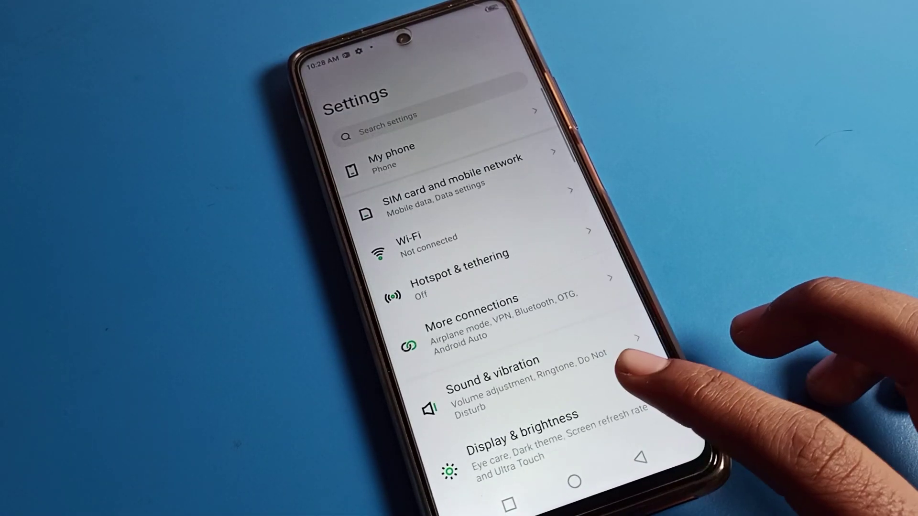
{"action": "left_click", "coordinate": [516, 315]}
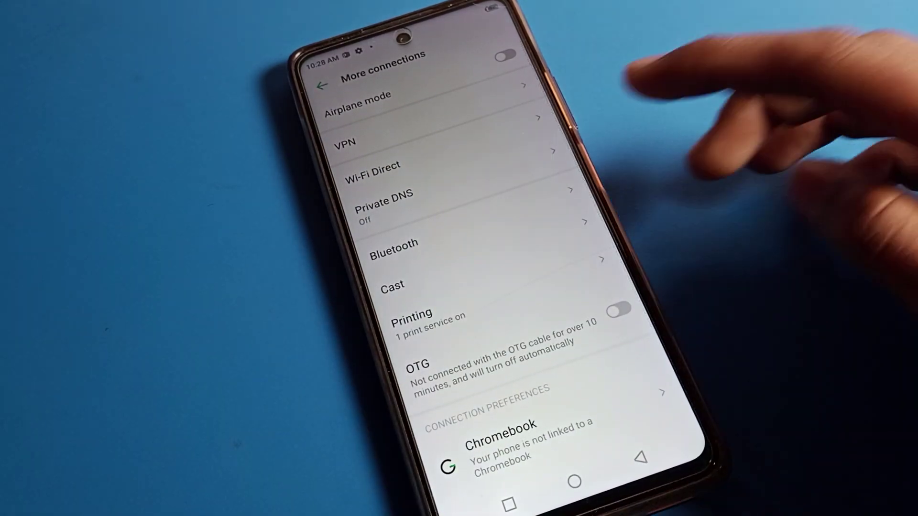
{"action": "left_click", "coordinate": [430, 244]}
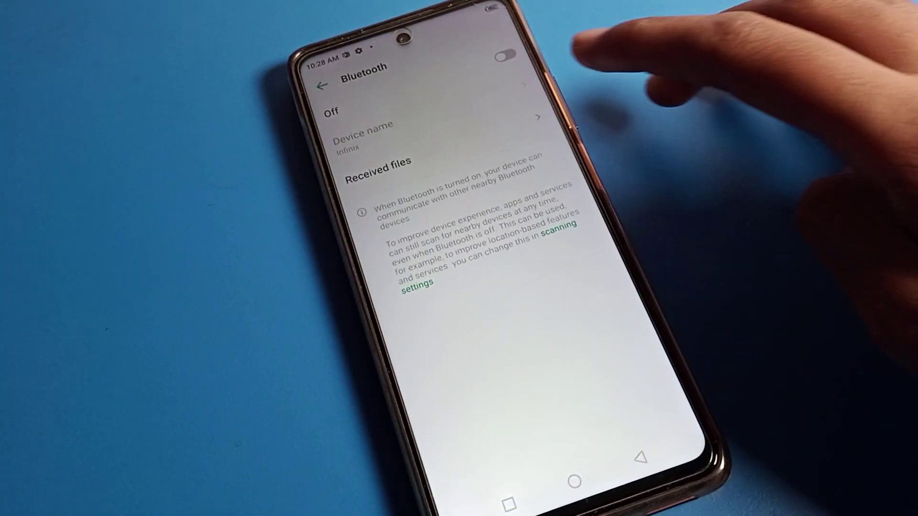
{"action": "left_click", "coordinate": [505, 55]}
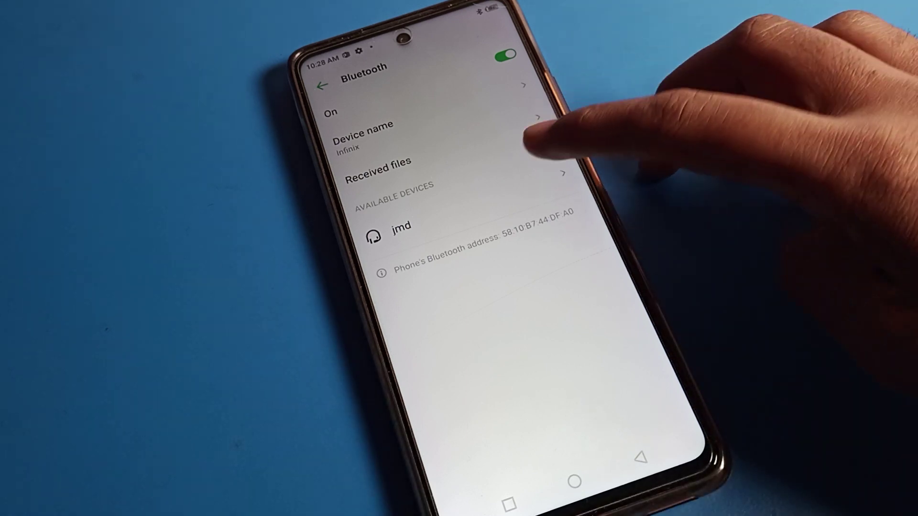
Step: Try pairing with jmd, turn Bluetooth off and return to Settings
{"action": "left_click", "coordinate": [401, 227]}
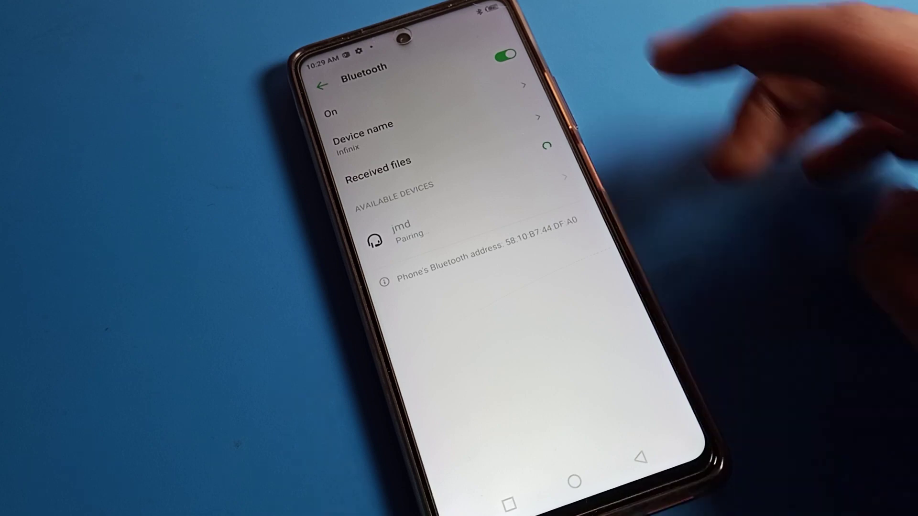
{"action": "left_click", "coordinate": [504, 54]}
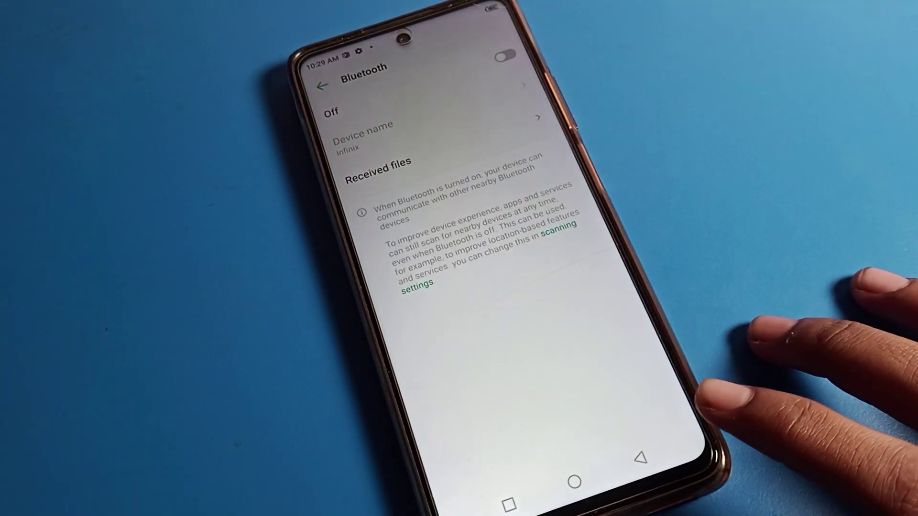
{"action": "left_click", "coordinate": [641, 458]}
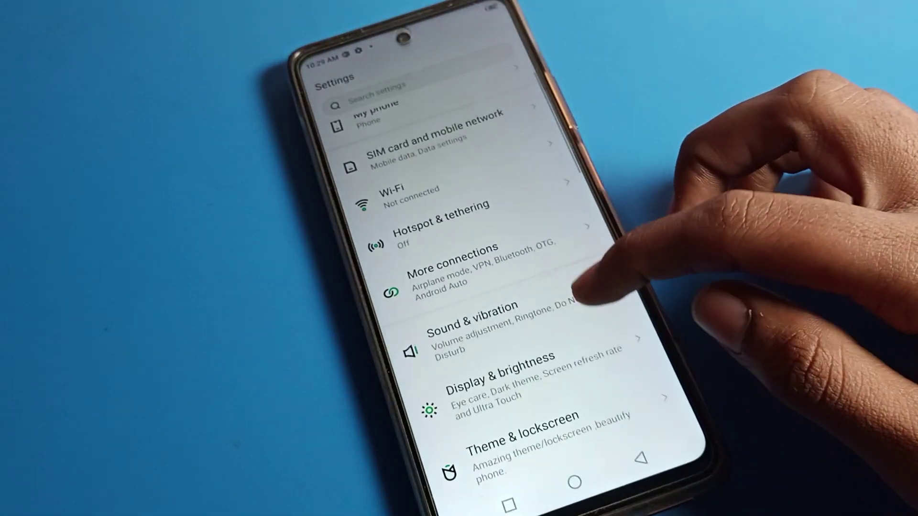
{"action": "scroll", "coordinate": [502, 323], "scroll_direction": "down", "scroll_amount": 3}
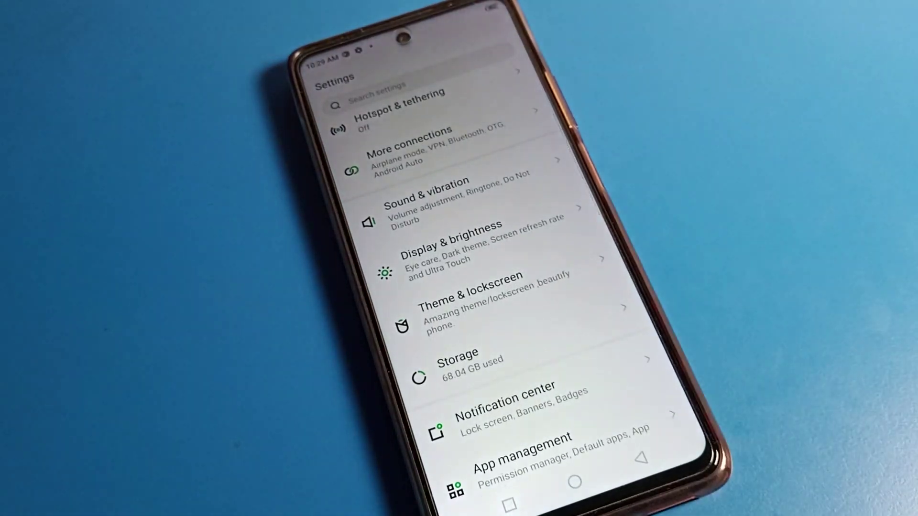